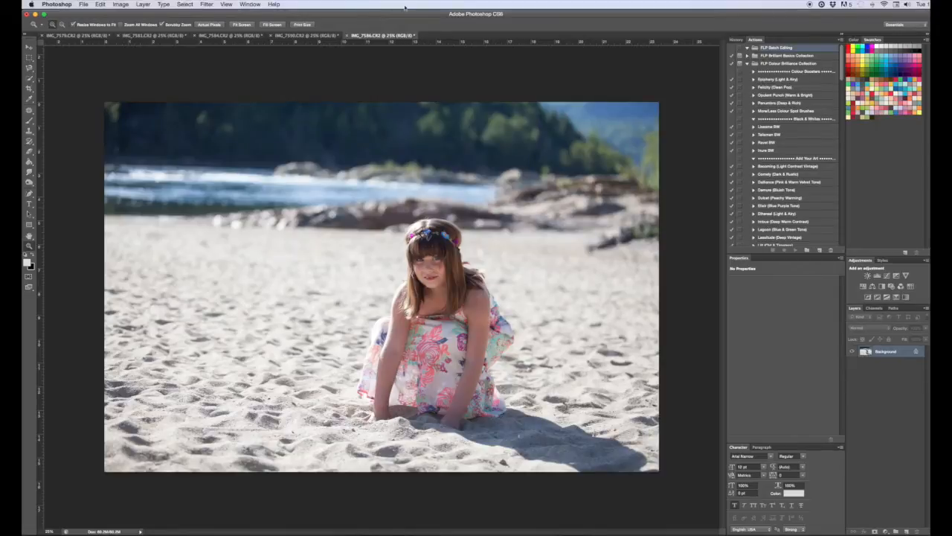
# Flip through the open beach photo documents to review each image.
pyautogui.click(303, 35)
pyautogui.click(235, 35)
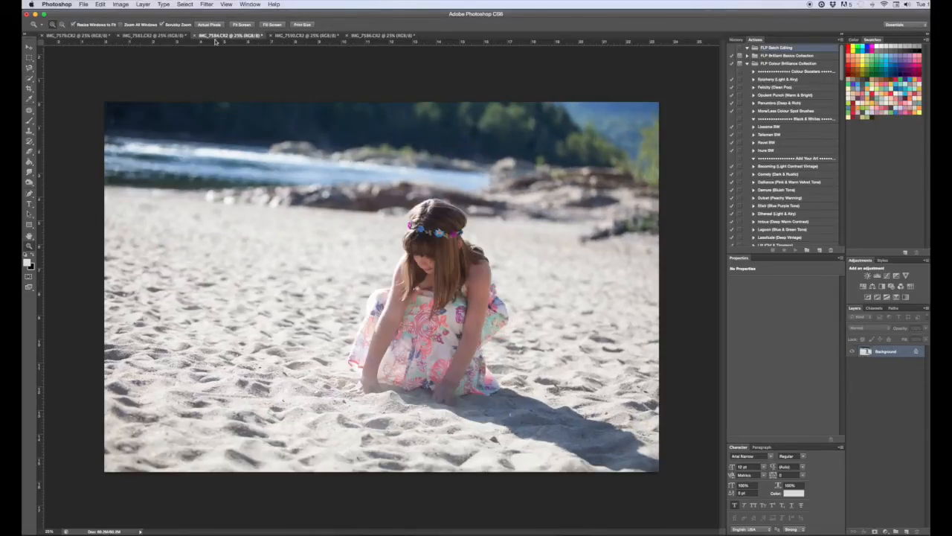
pyautogui.click(152, 35)
pyautogui.click(104, 36)
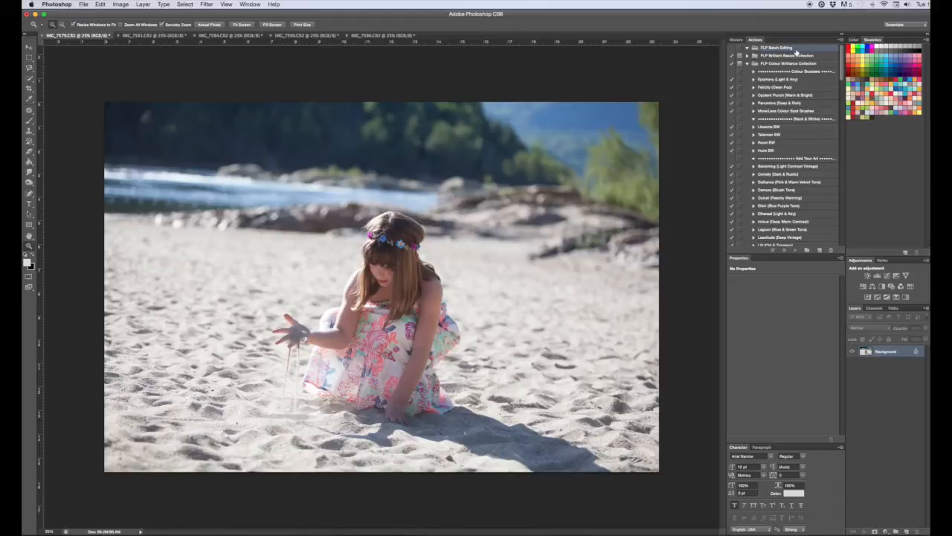
# Create a new action named Beach Day in the FLP Batch Editing set and start recording it.
pyautogui.click(806, 252)
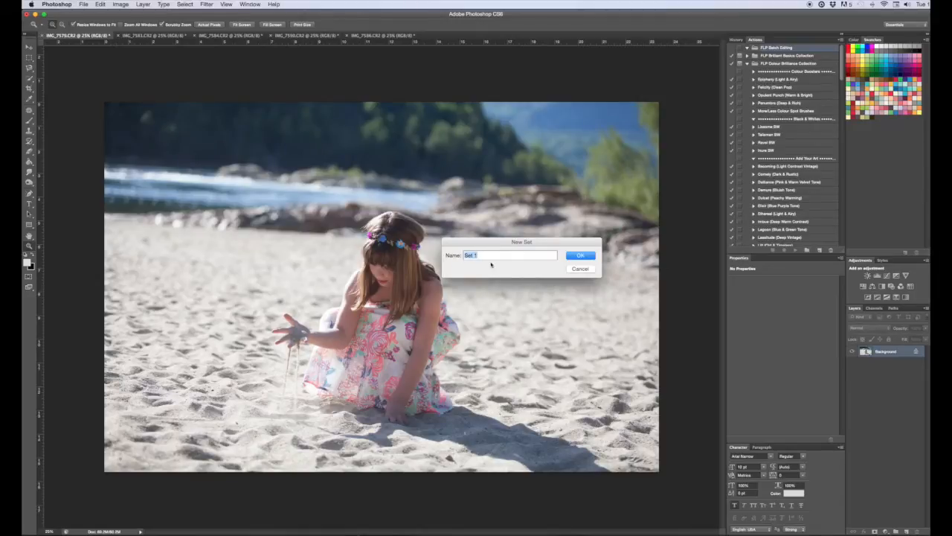
pyautogui.click(579, 270)
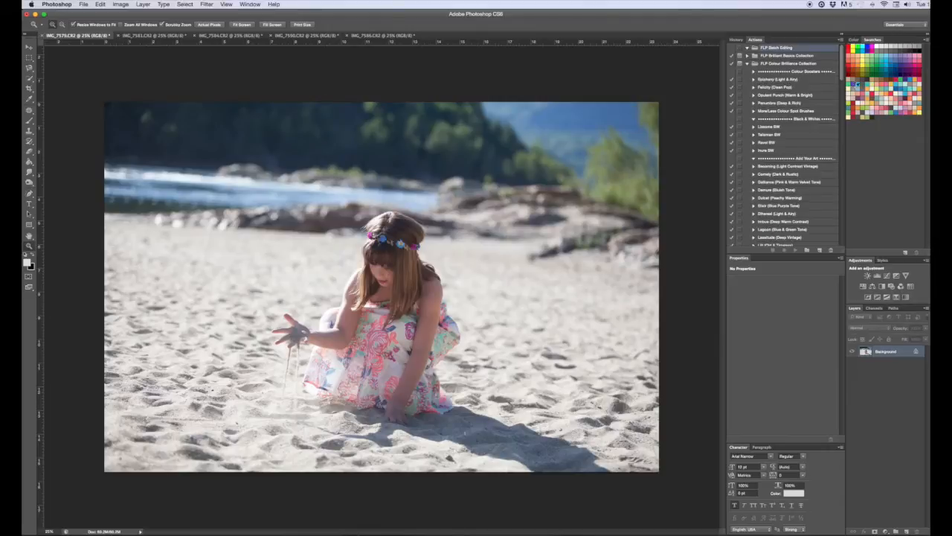
pyautogui.click(821, 251)
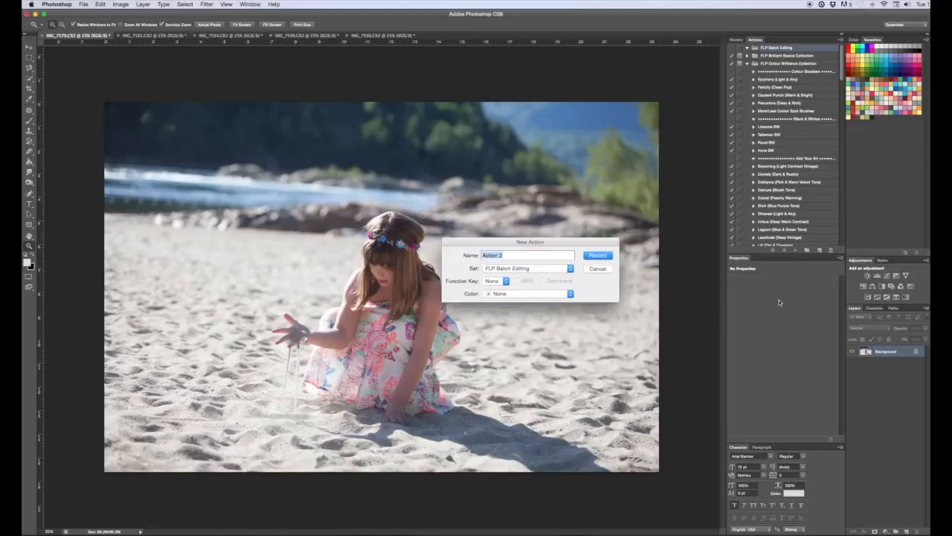
pyautogui.write('Beach Day')
pyautogui.click(596, 255)
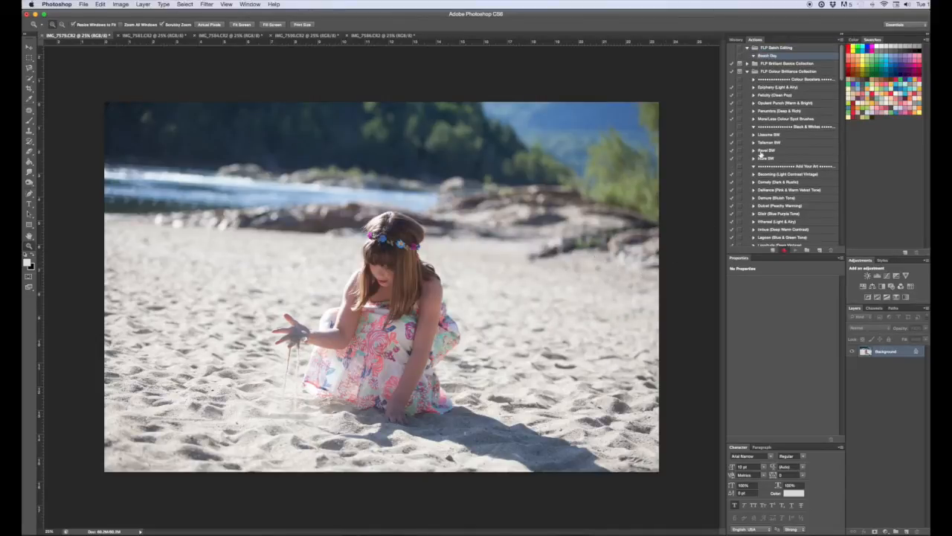
# Play the Opulent Punch (Warm & Bright) action and set its group's opacity to 40%.
pyautogui.click(776, 103)
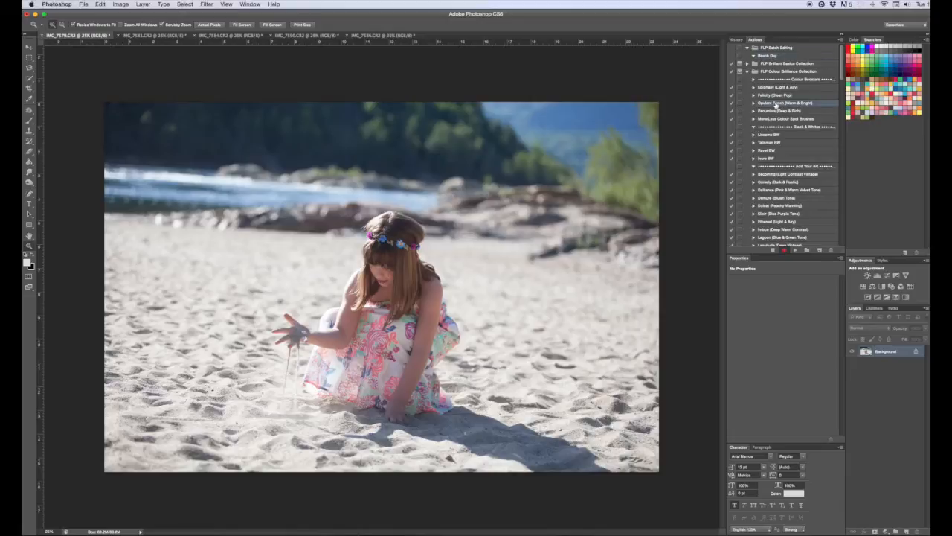
pyautogui.click(796, 250)
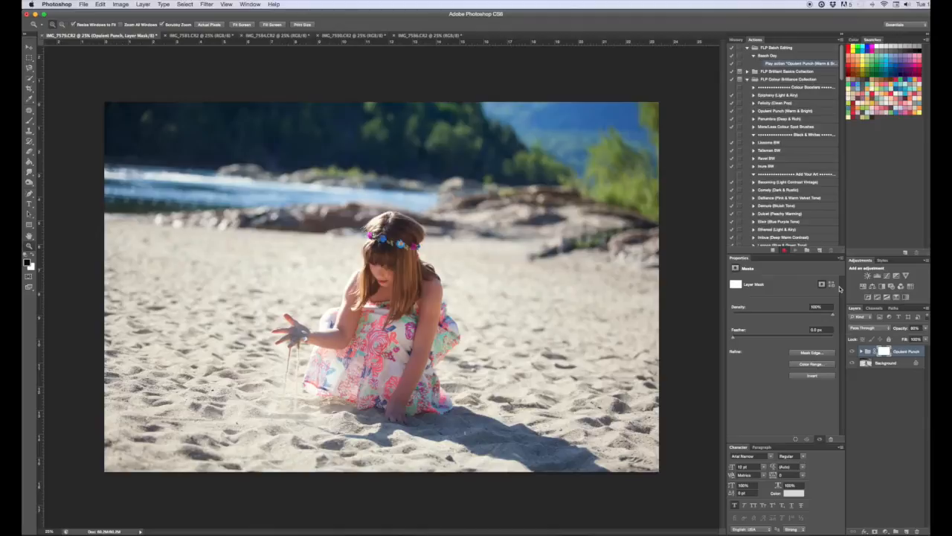
pyautogui.moveTo(921, 328); pyautogui.dragTo(848, 332)
pyautogui.write('40')
pyautogui.press('Return')
# Play the Royal Ball (Soft Vintage) action and set its group's opacity to 25%.
pyautogui.scroll(-10, 790, 224)
pyautogui.scroll(-5, 787, 217)
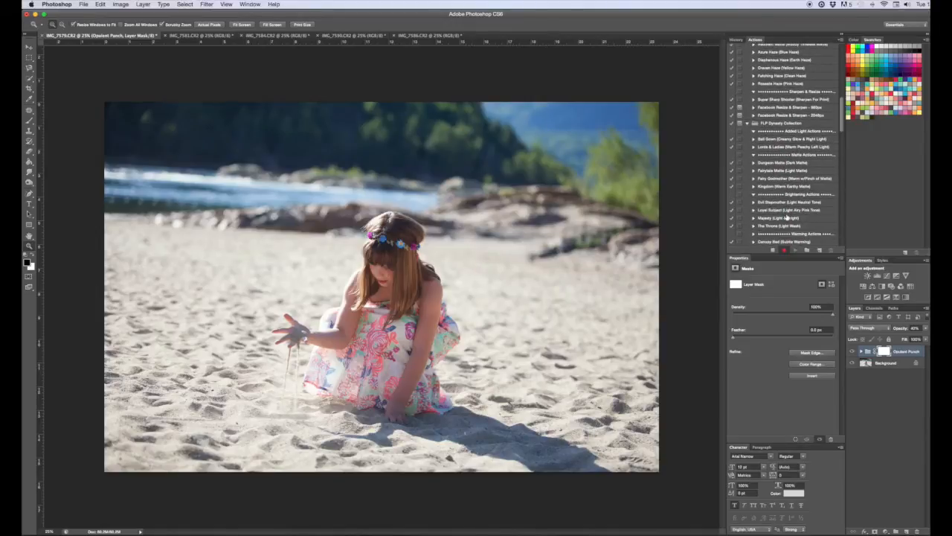
pyautogui.scroll(-5, 785, 217)
pyautogui.click(782, 206)
pyautogui.click(796, 249)
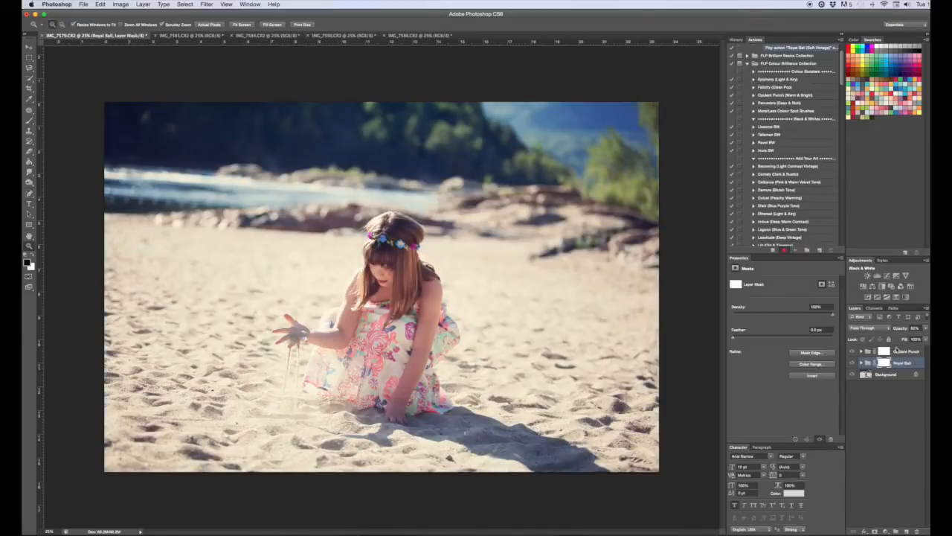
pyautogui.moveTo(921, 328); pyautogui.dragTo(819, 326)
pyautogui.write('7')
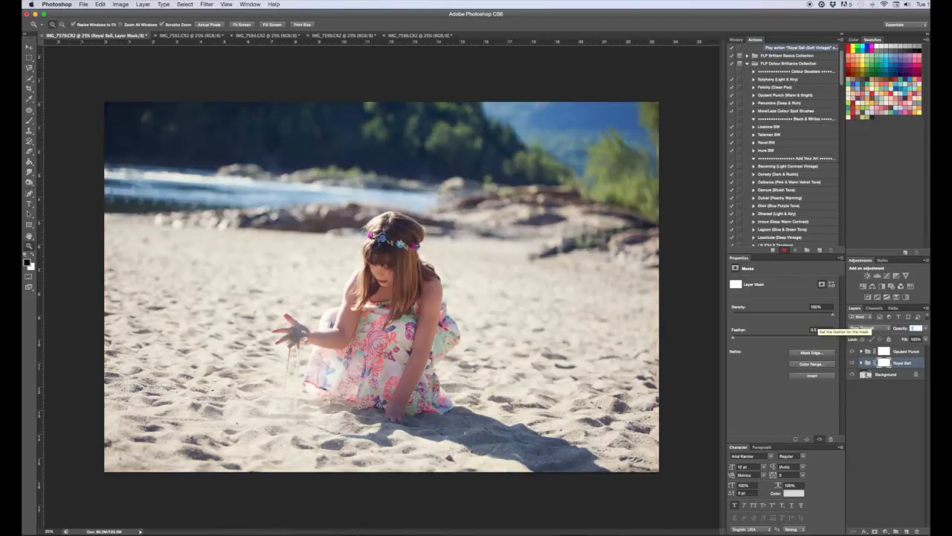
pyautogui.press('Return')
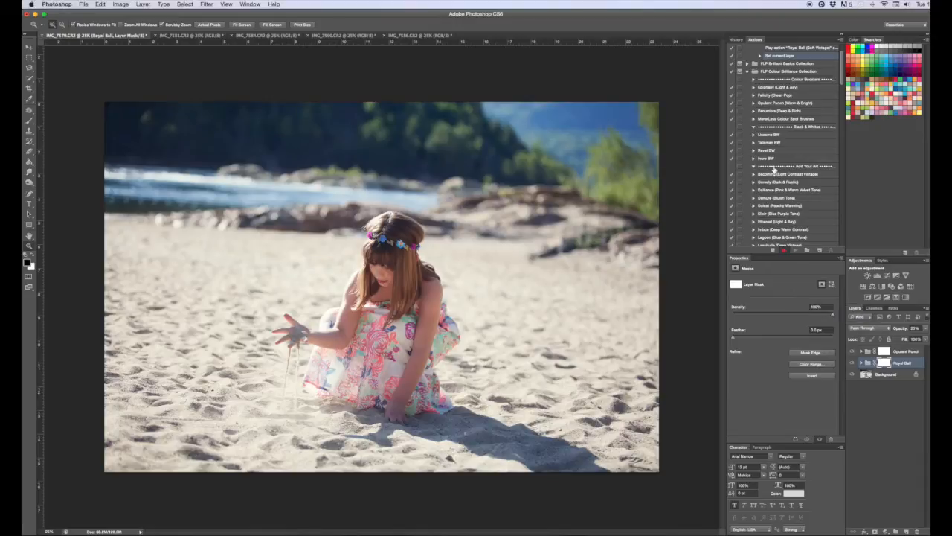
# Play the Fairytale Matte (Light Matte) action and lower its group's opacity.
pyautogui.scroll(-6, 784, 192)
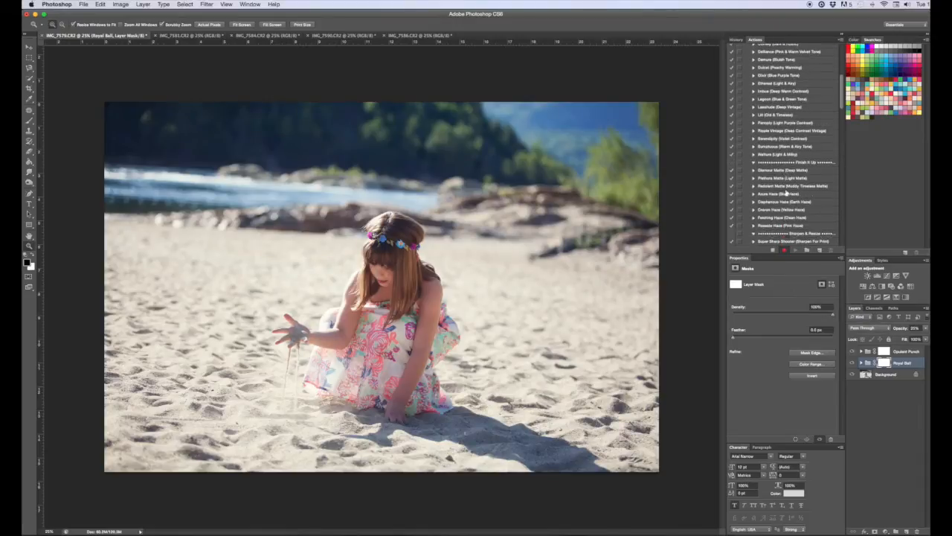
pyautogui.scroll(-5, 785, 192)
pyautogui.click(785, 170)
pyautogui.click(796, 249)
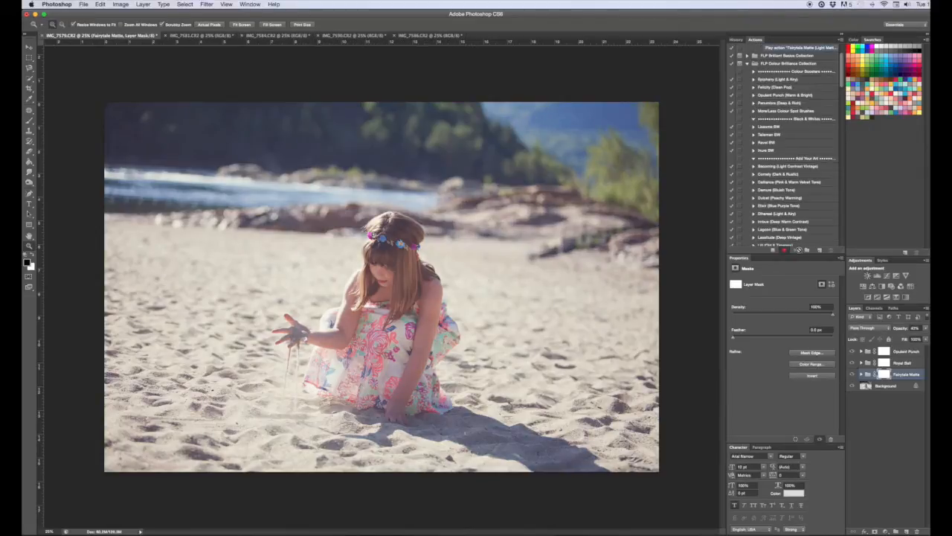
pyautogui.click(916, 329)
pyautogui.write('1')
pyautogui.press('Return')
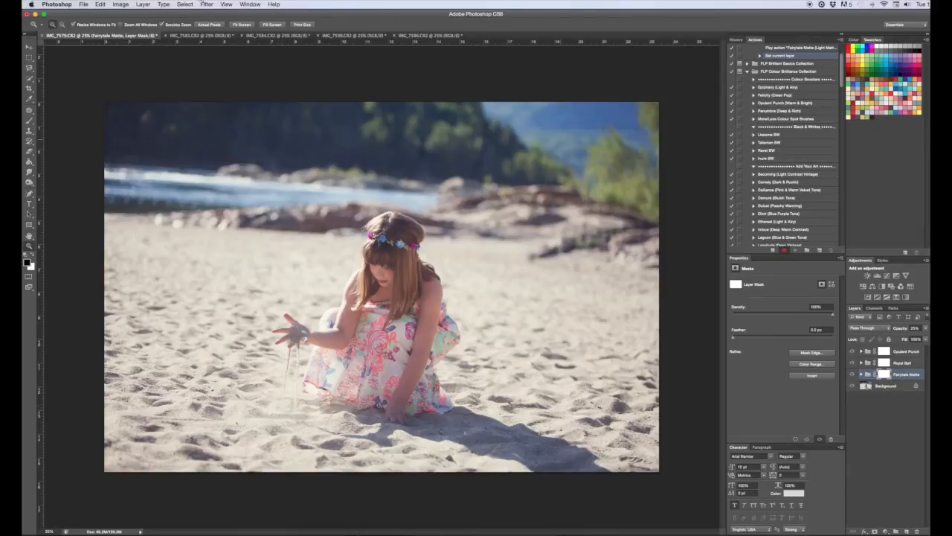
# Stop recording and delete the three added adjustment groups from the current photo.
pyautogui.click(774, 250)
pyautogui.keyDown('shift'); pyautogui.click(913, 352); pyautogui.keyUp('shift')
pyautogui.moveTo(912, 367); pyautogui.dragTo(916, 529)
# Run a batch on the opened files using the Beach Day action from the FLP Batch Editing set.
pyautogui.click(84, 5)
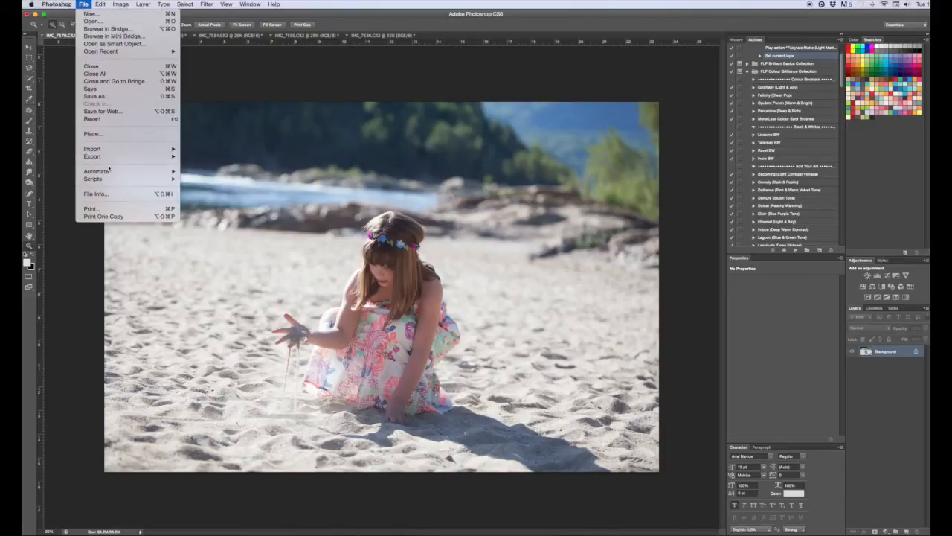
pyautogui.moveTo(110, 171)
pyautogui.click(198, 172)
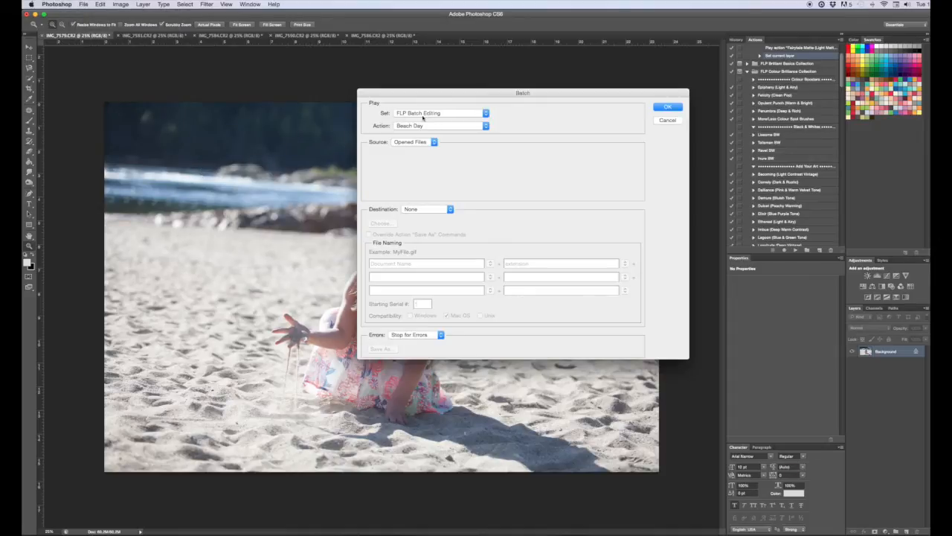
pyautogui.scroll(2, 764, 119)
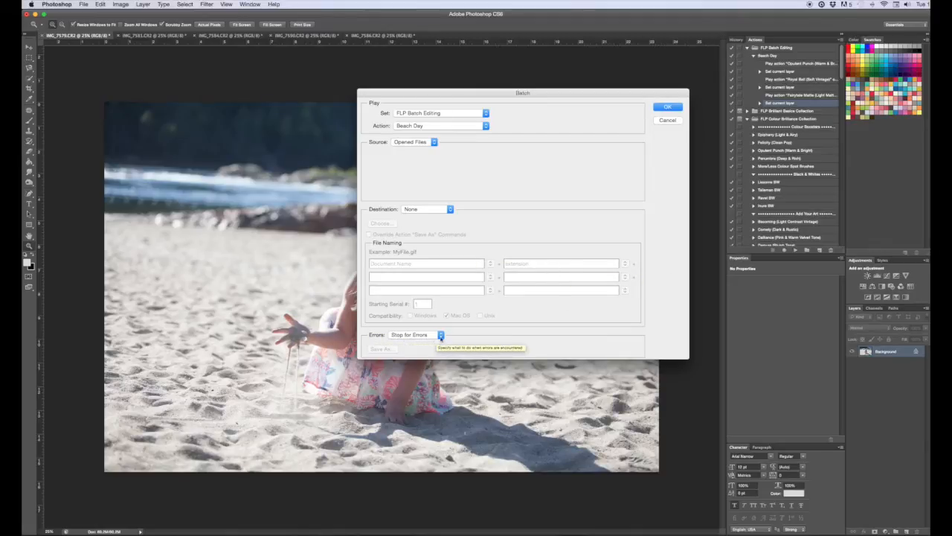
pyautogui.click(669, 107)
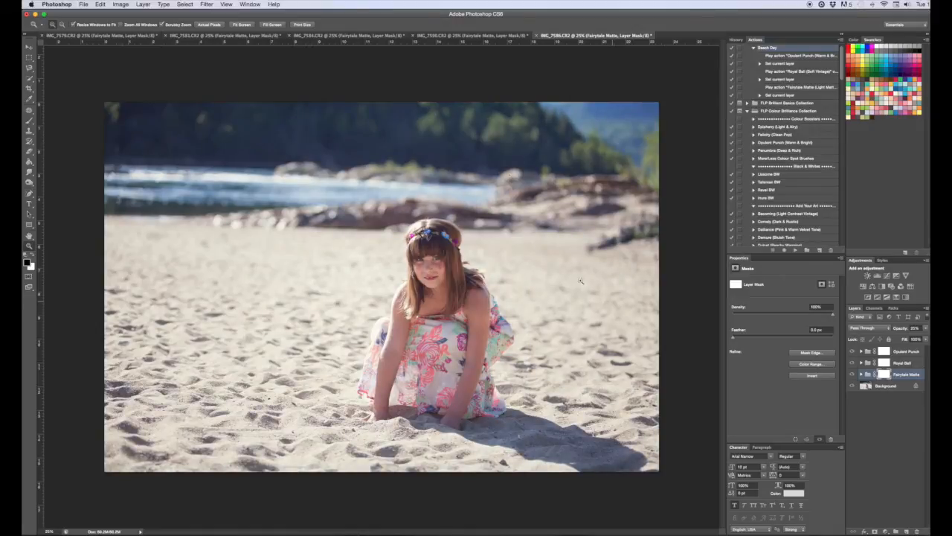
# Switch between the processed photo documents to compare the batch results.
pyautogui.click(469, 35)
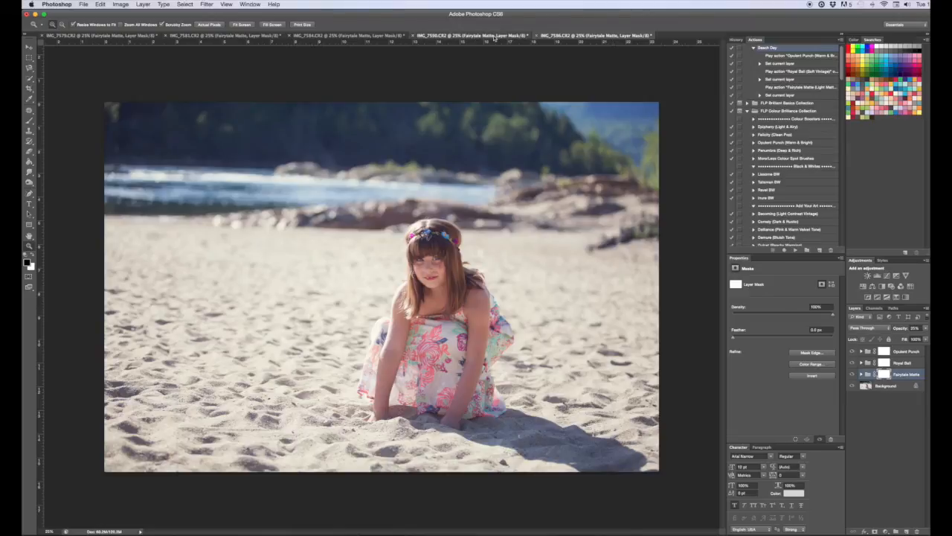
pyautogui.click(349, 35)
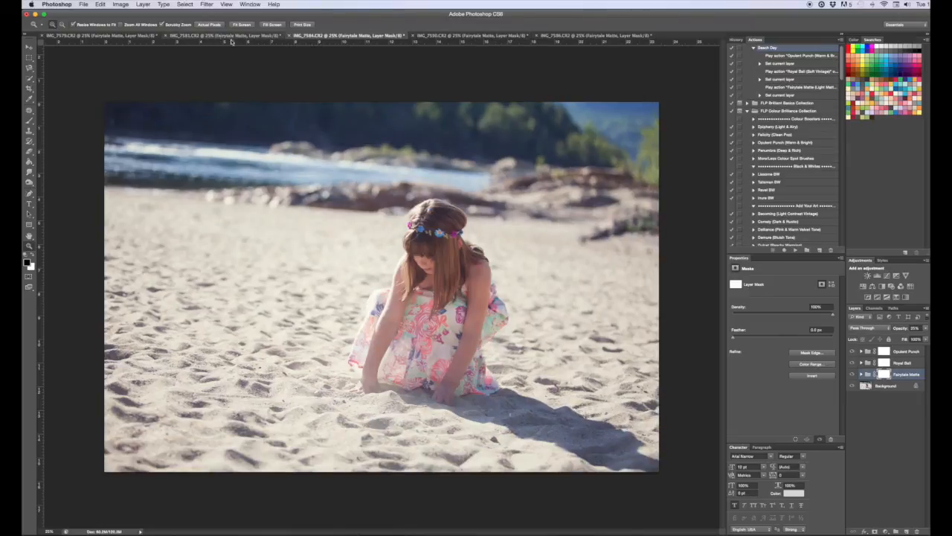
pyautogui.hotkey('ctrl', 'shift', 'Tab')
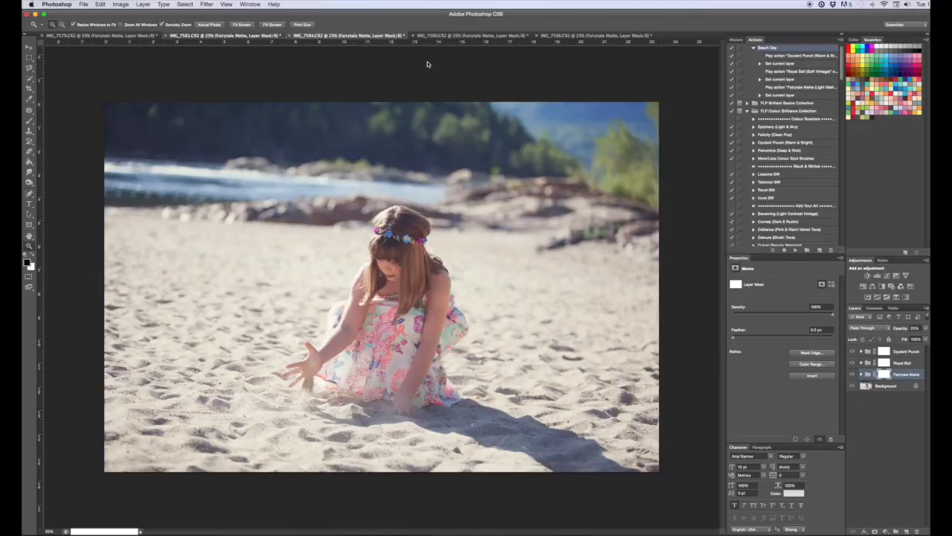